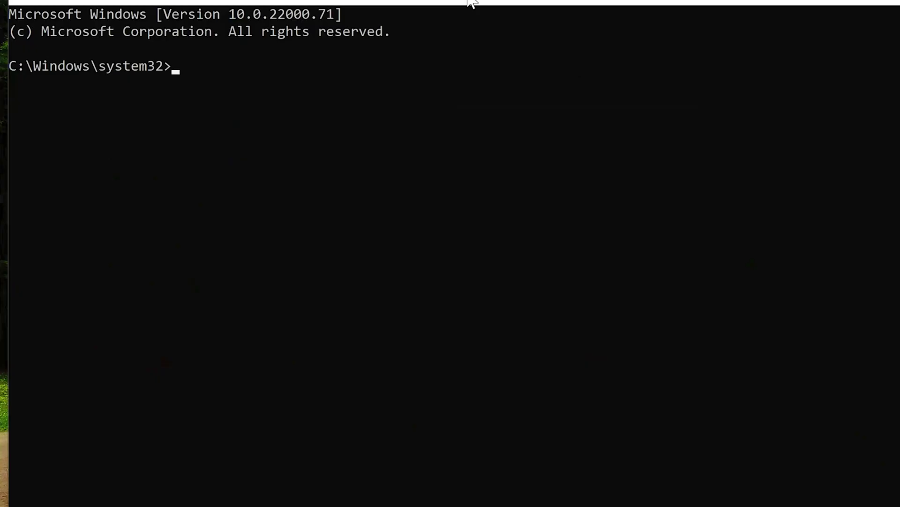
Step: Run Dism /Online /Cleanup-Image /RestoreHealth in the administrator Command Prompt, and exit it once the repair finishes
{"action": "type", "text": "/Onlin"}
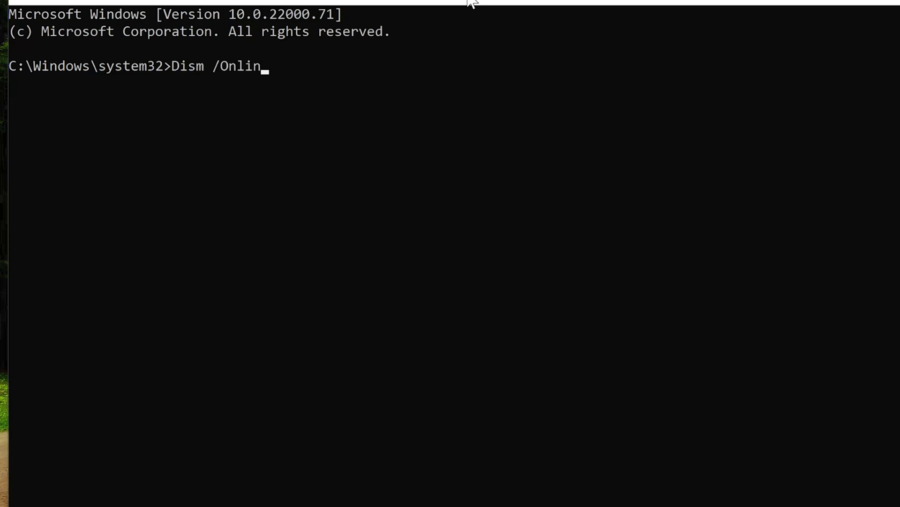
{"action": "type", "text": "e /Cleanup-Image /Restore"}
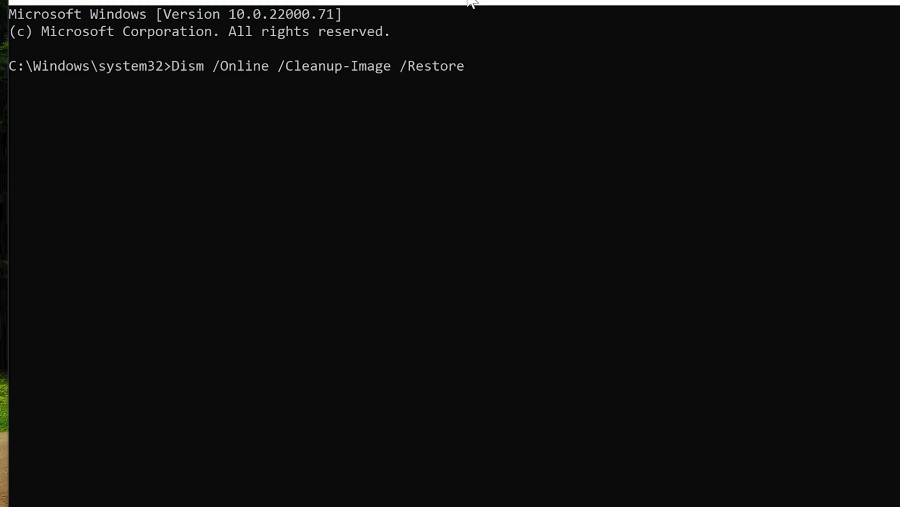
{"action": "type", "text": "Health"}
{"action": "key", "text": "Return"}
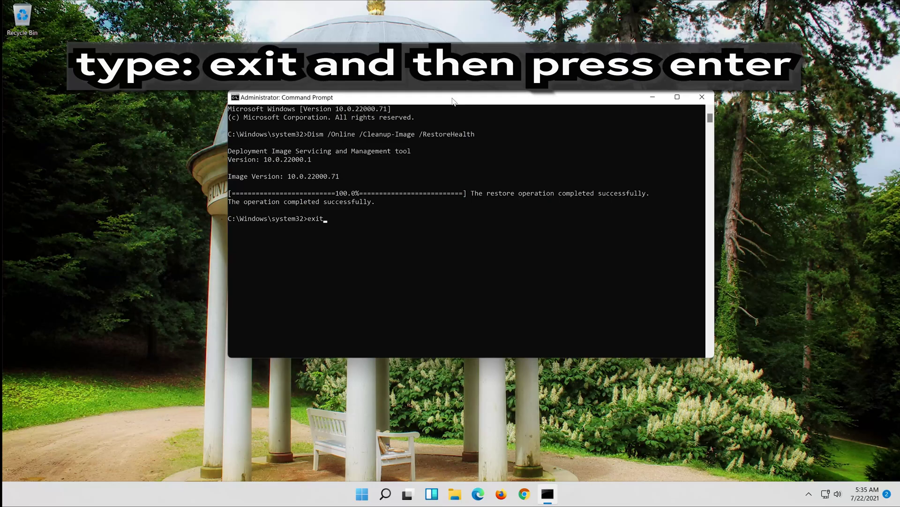
{"action": "key", "text": "Return"}
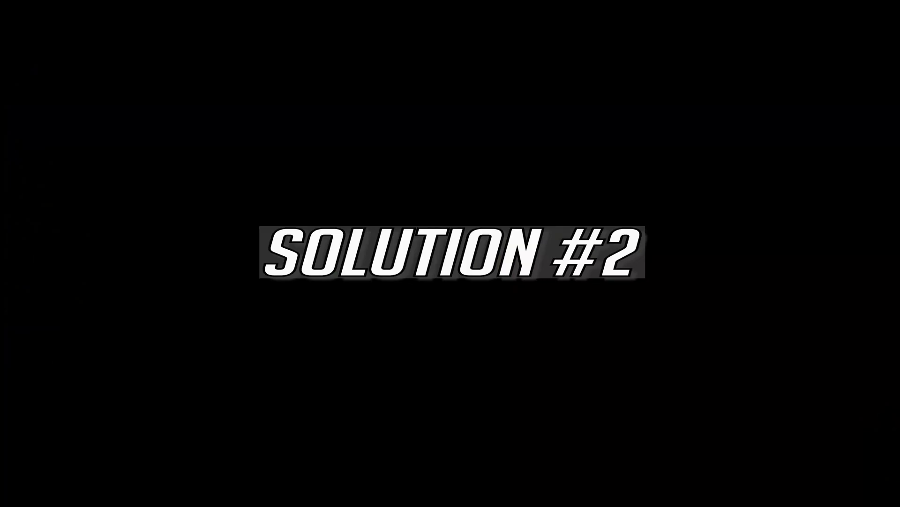
Step: Open the Windows Settings app and go to the Apps & features page
{"action": "left_click", "coordinate": [370, 500]}
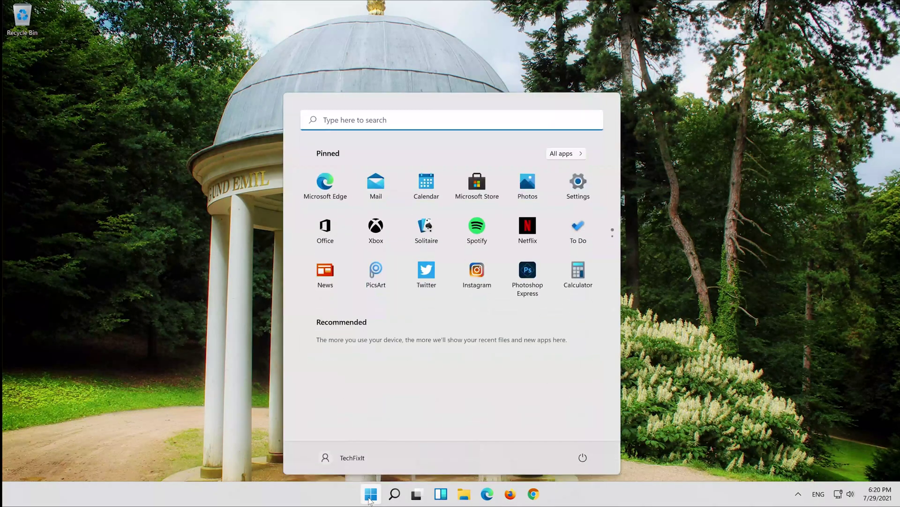
{"action": "type", "text": "settings"}
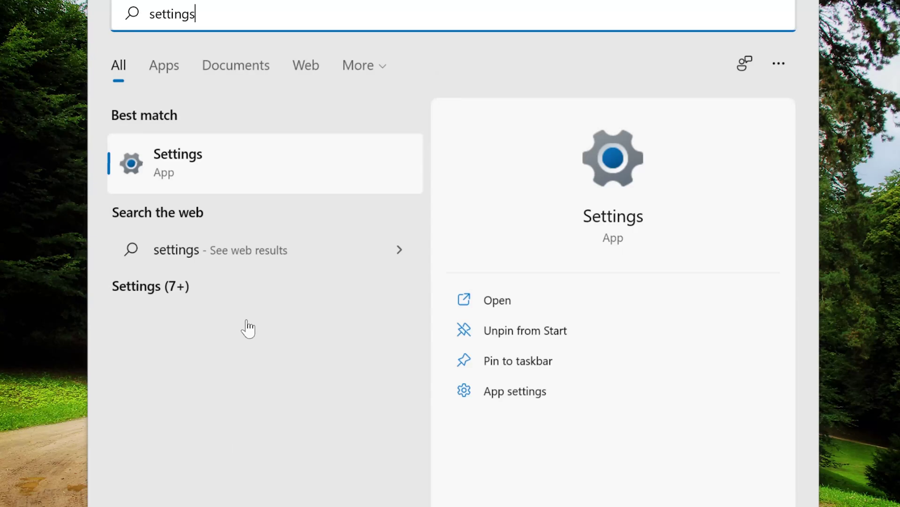
{"action": "left_click", "coordinate": [253, 190]}
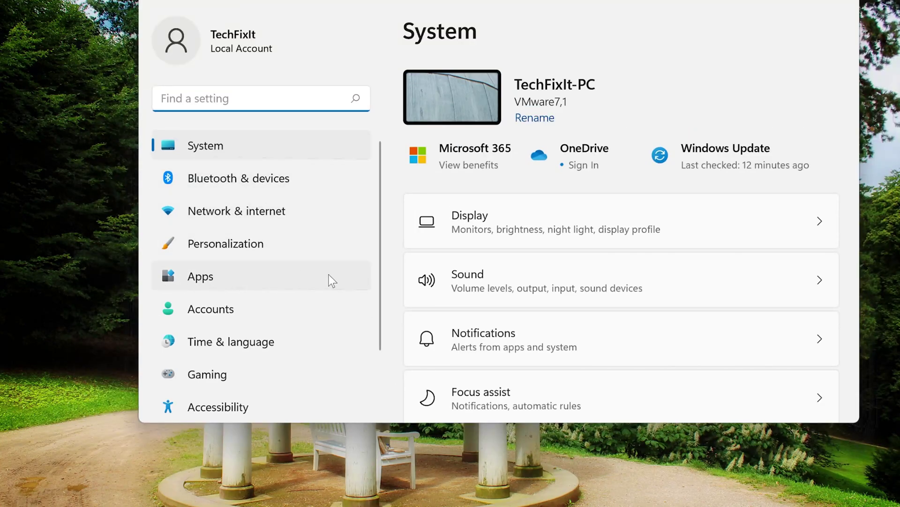
{"action": "left_click", "coordinate": [235, 282]}
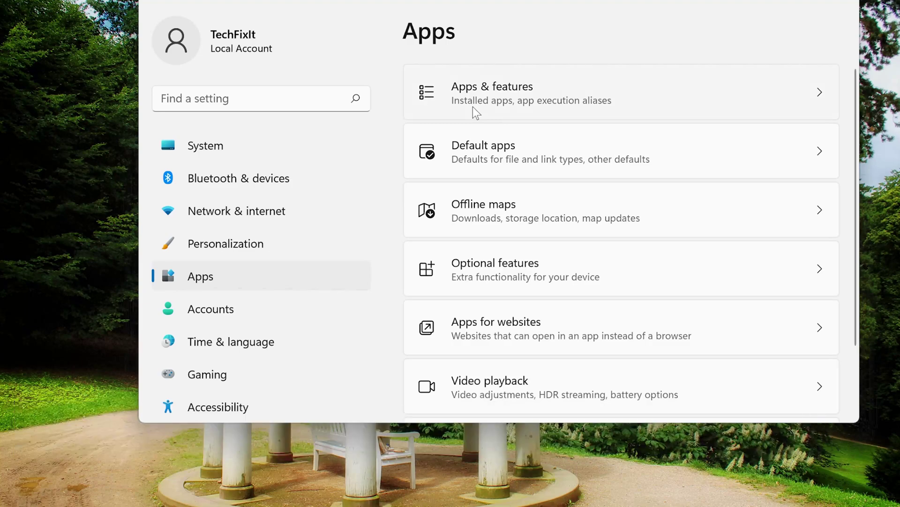
{"action": "left_click", "coordinate": [472, 106]}
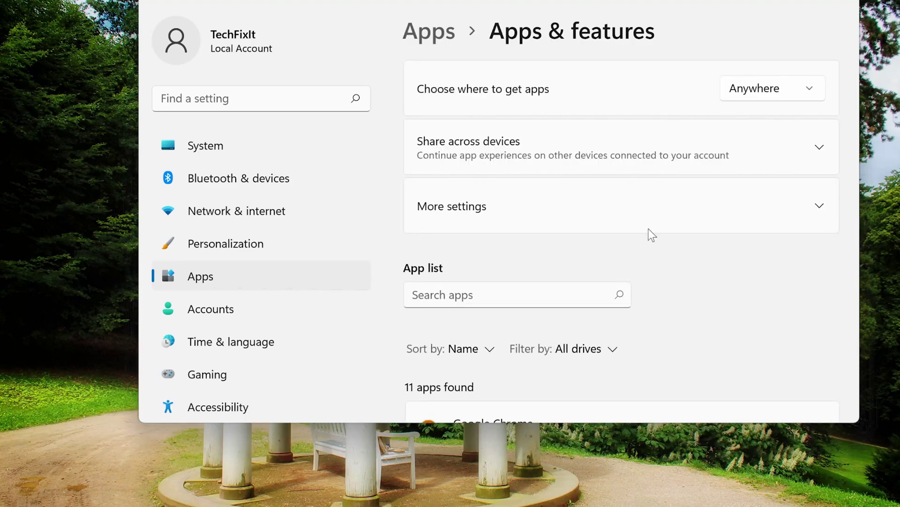
Step: Open the advanced options of the Microsoft Store app and repair the app
{"action": "scroll", "coordinate": [632, 247], "scroll_direction": "down", "scroll_amount": 15}
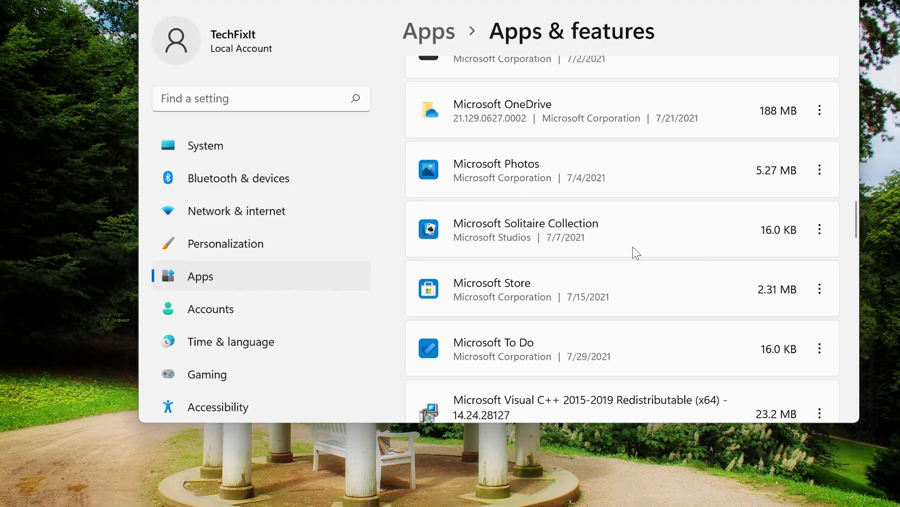
{"action": "left_click", "coordinate": [818, 296]}
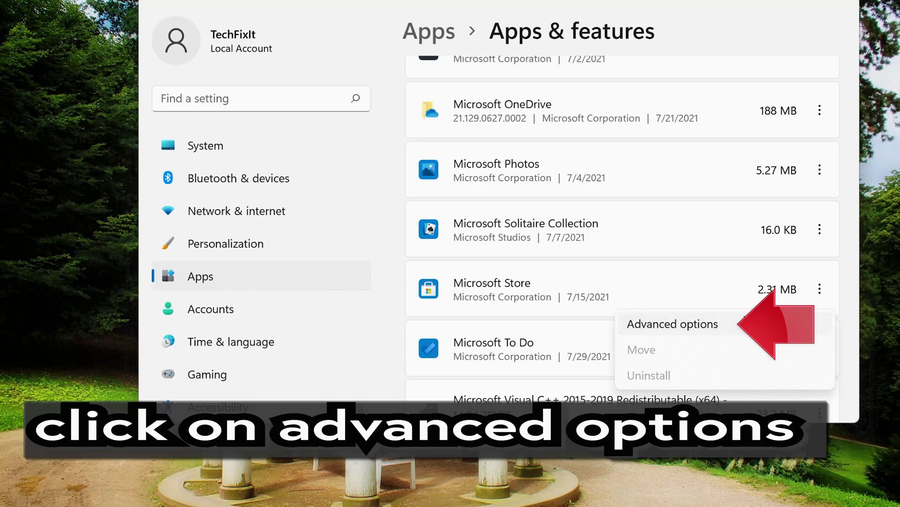
{"action": "left_click", "coordinate": [744, 315]}
{"action": "scroll", "coordinate": [650, 221], "scroll_direction": "down", "scroll_amount": 5}
{"action": "scroll", "coordinate": [651, 221], "scroll_direction": "down", "scroll_amount": 10}
{"action": "left_click", "coordinate": [440, 237]}
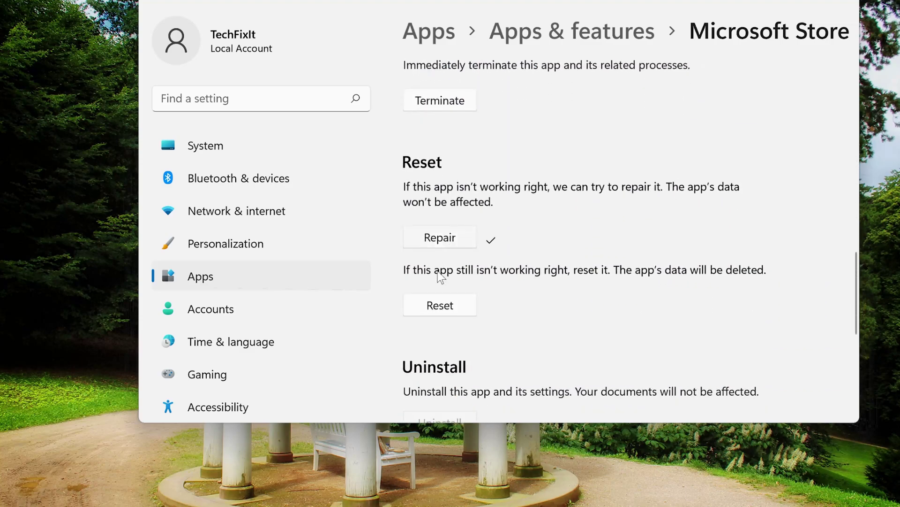
Step: Reset the Microsoft Store app including its data, and repair it once more before closing Settings
{"action": "left_click", "coordinate": [434, 306]}
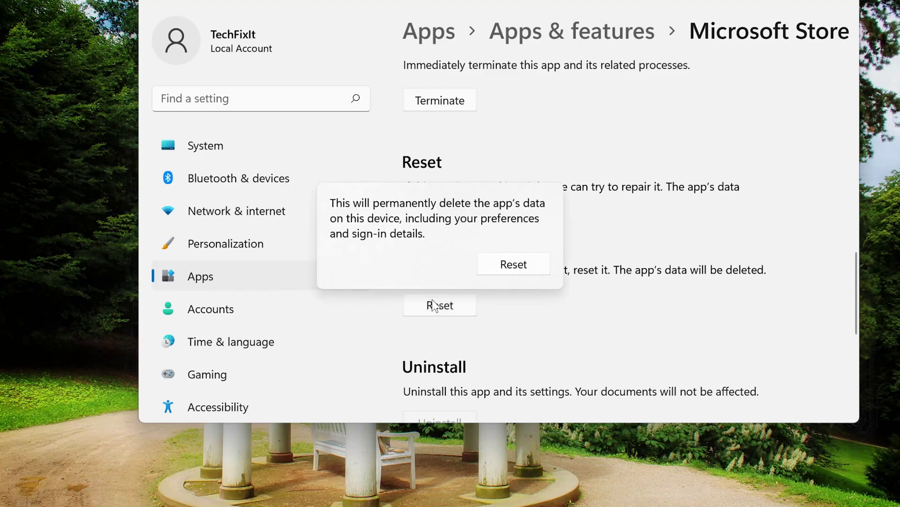
{"action": "left_click", "coordinate": [512, 272]}
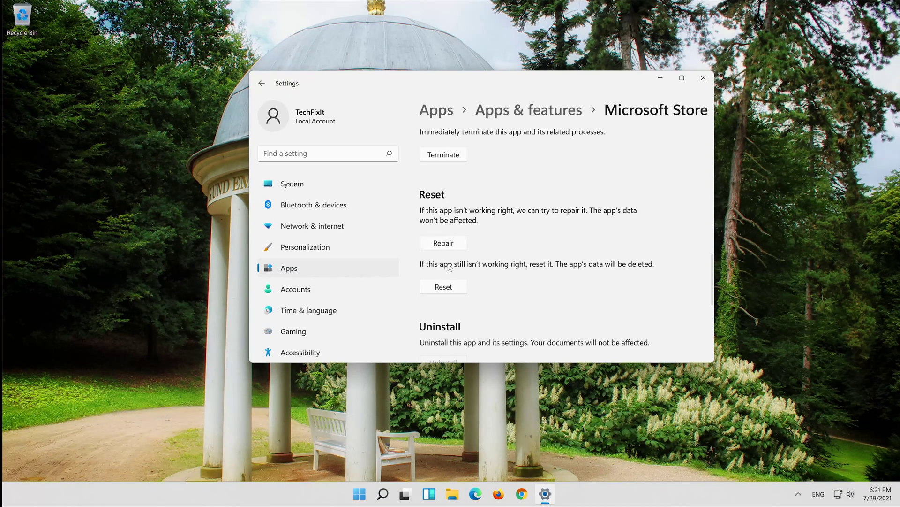
{"action": "left_click", "coordinate": [436, 245]}
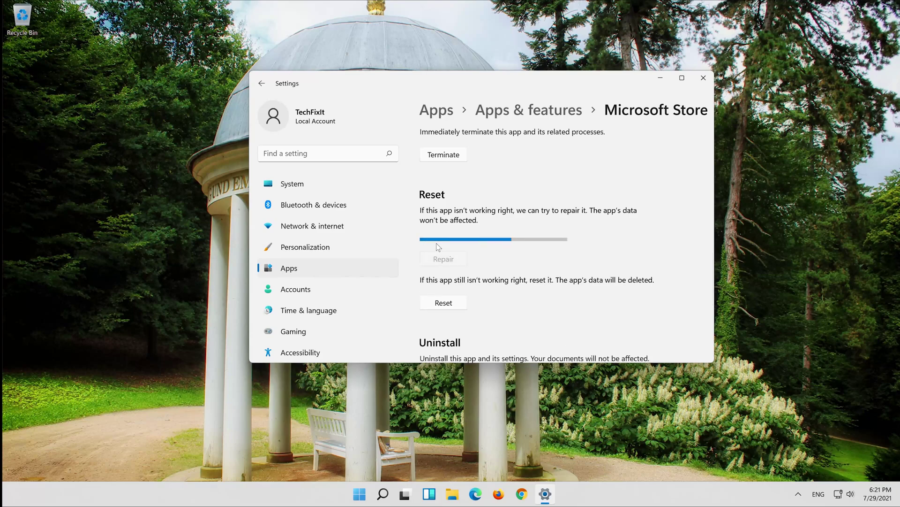
{"action": "scroll", "coordinate": [492, 269], "scroll_direction": "up", "scroll_amount": 2}
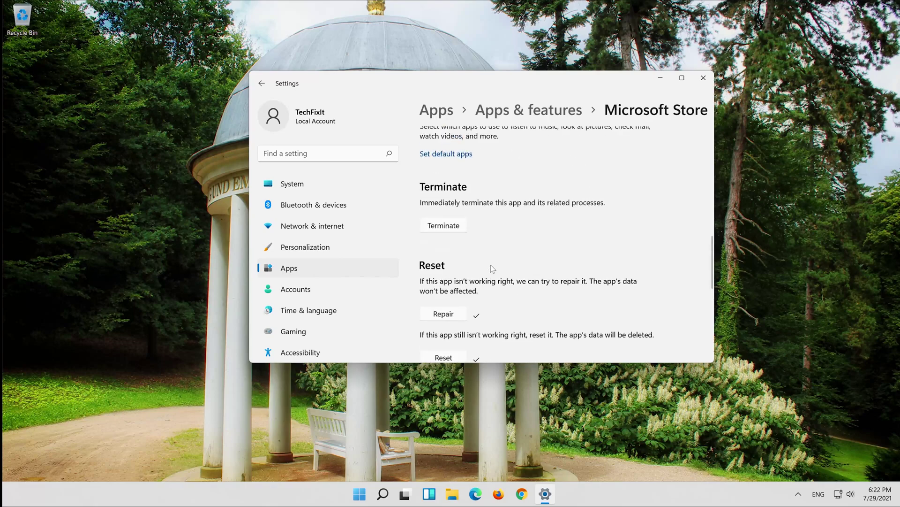
{"action": "scroll", "coordinate": [492, 268], "scroll_direction": "up", "scroll_amount": 2}
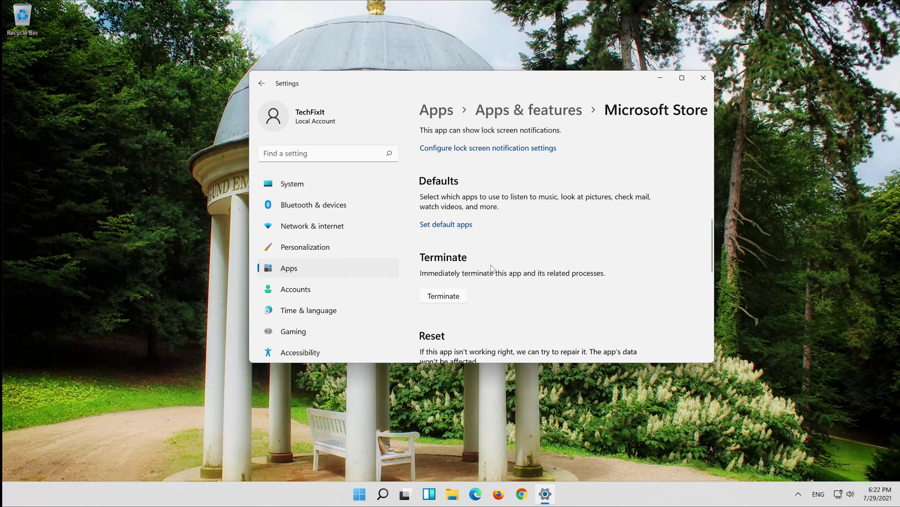
{"action": "left_click", "coordinate": [704, 78]}
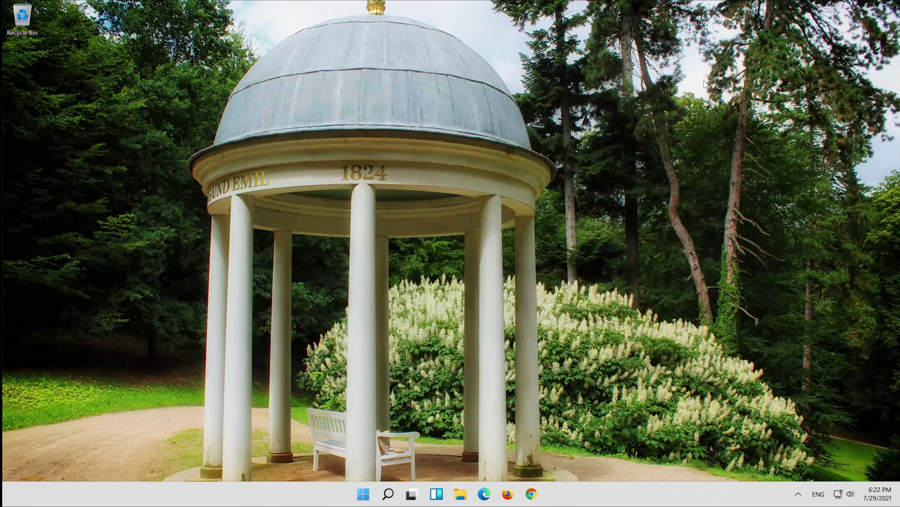
Step: Launch Microsoft Store and move its window across the desktop
{"action": "left_click", "coordinate": [373, 494]}
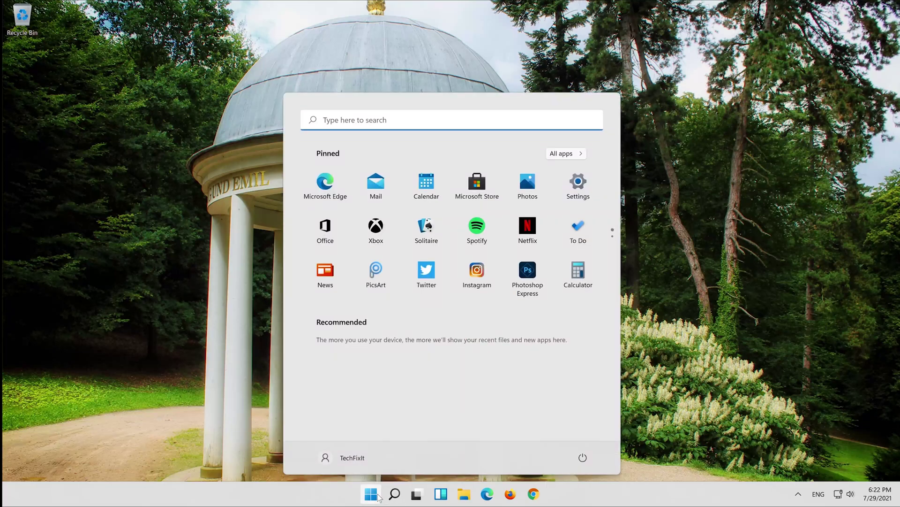
{"action": "left_click", "coordinate": [476, 182]}
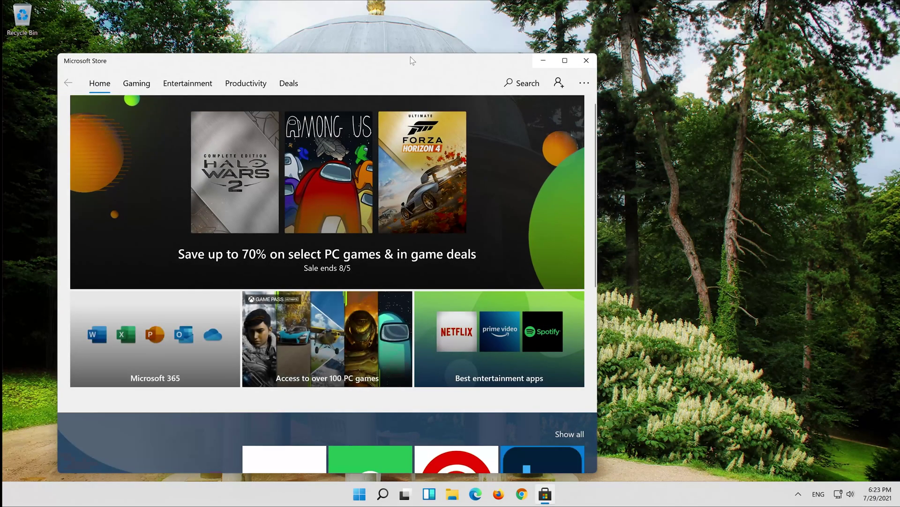
{"action": "left_click_drag", "start_coordinate": [410, 57], "coordinate": [624, 59]}
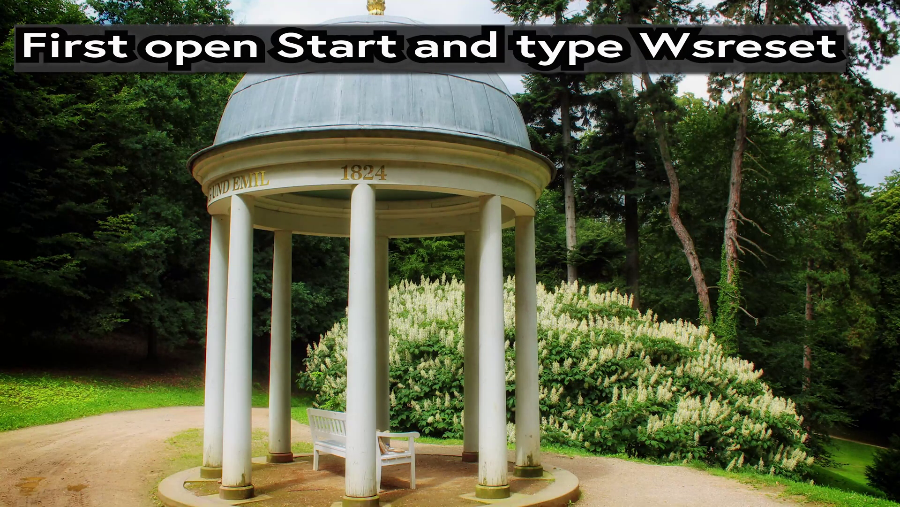
Step: Find and run the wsreset command to reset the Microsoft Store
{"action": "key", "text": "super"}
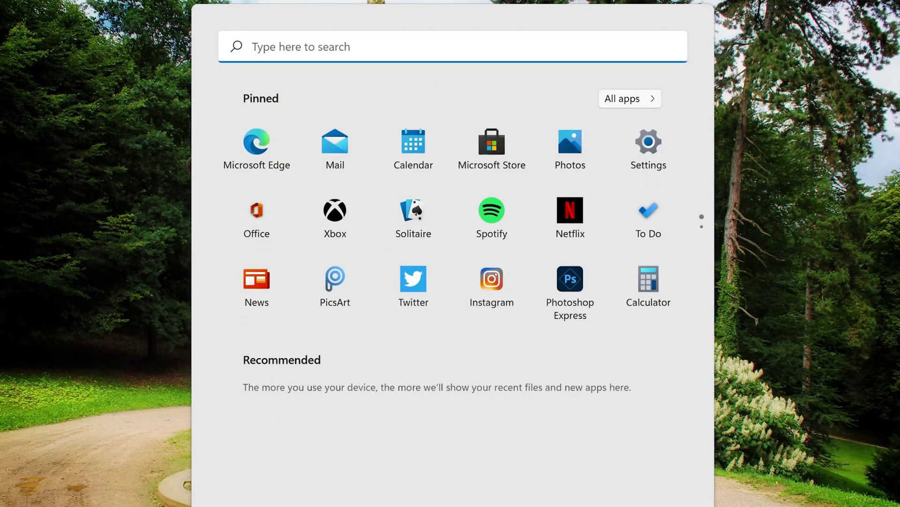
{"action": "type", "text": "wsreset"}
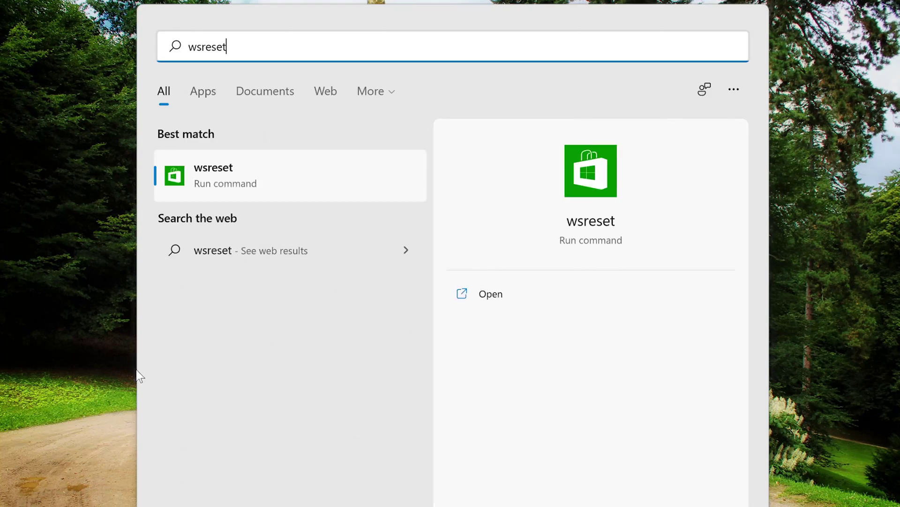
{"action": "left_click", "coordinate": [238, 177]}
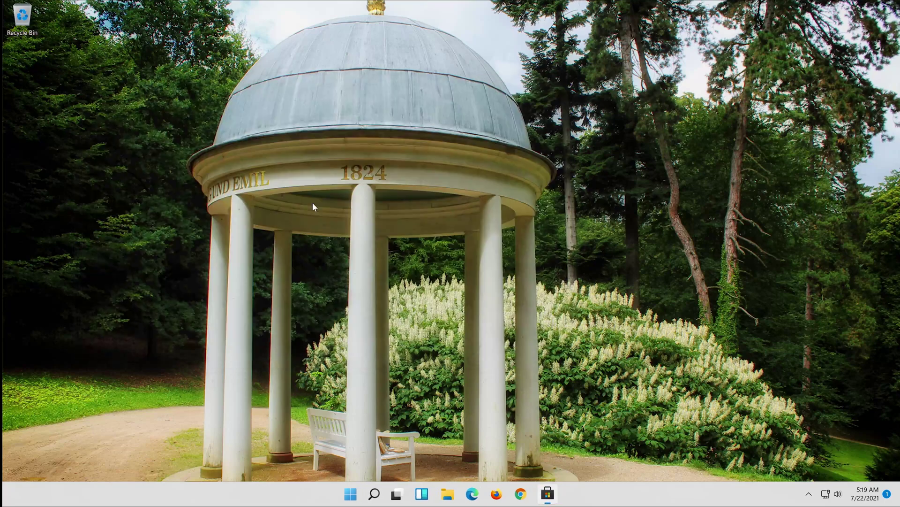
{"action": "double_click", "coordinate": [276, 6]}
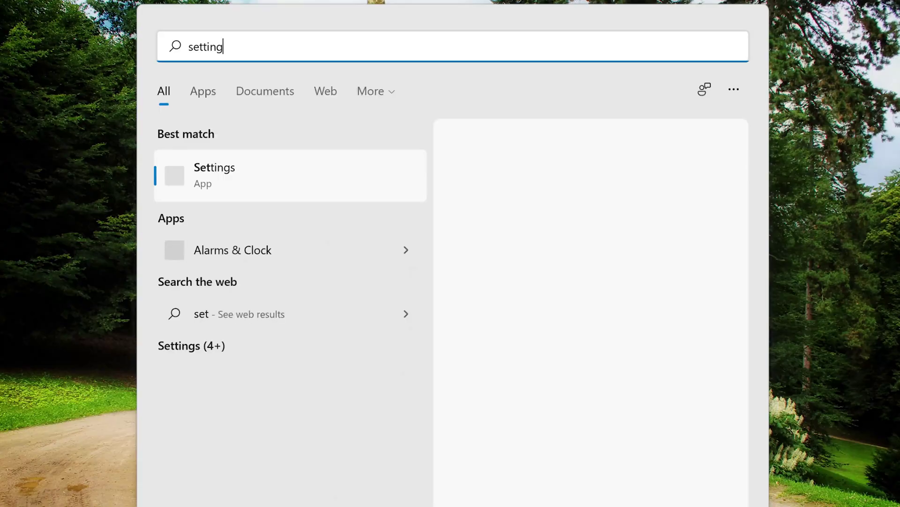
Step: Open the Windows Settings app again and go to the Troubleshoot page of the System settings
{"action": "type", "text": "settings"}
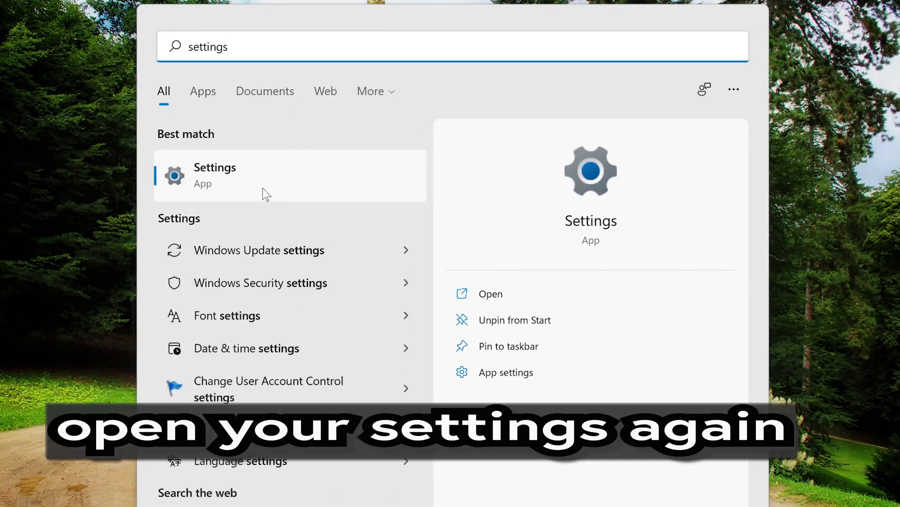
{"action": "left_click", "coordinate": [272, 178]}
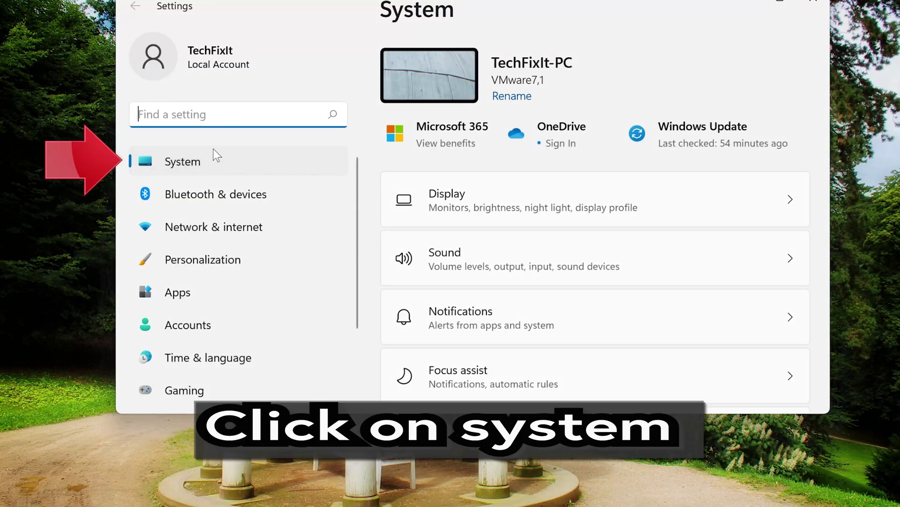
{"action": "left_click", "coordinate": [210, 163]}
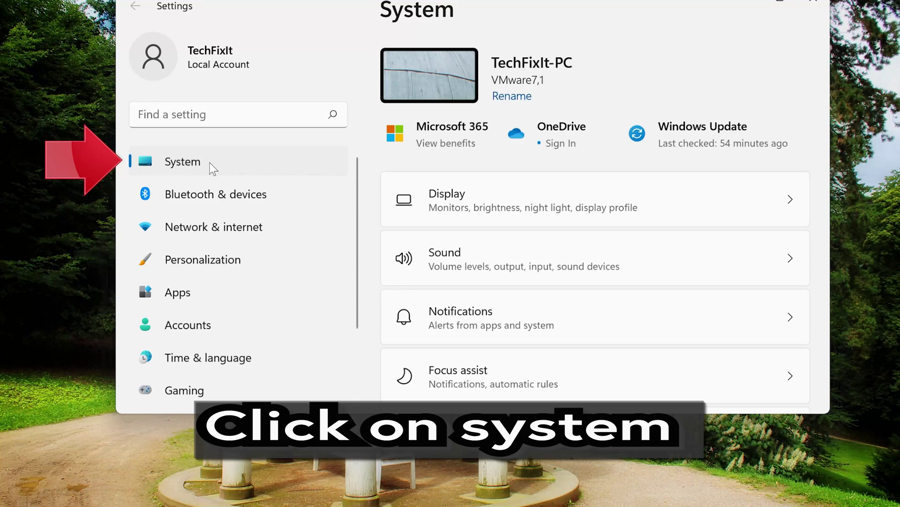
{"action": "scroll", "coordinate": [548, 303], "scroll_direction": "down", "scroll_amount": 8}
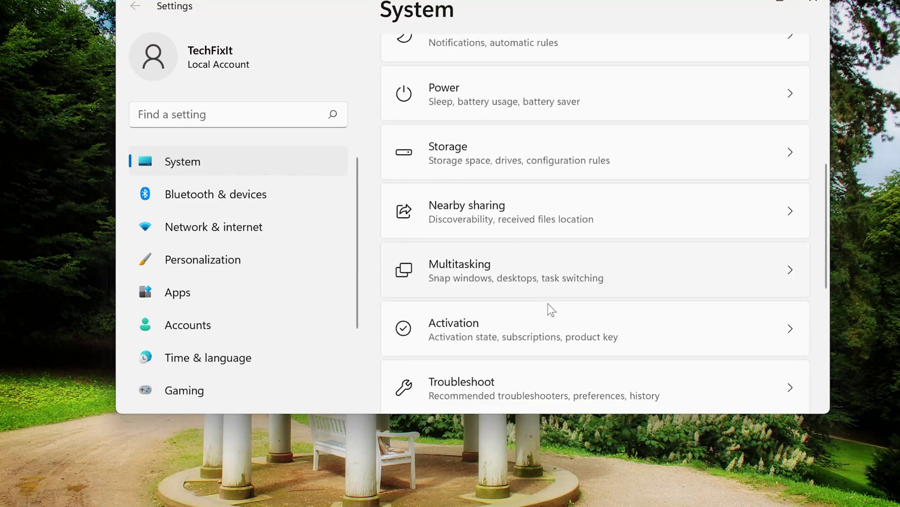
{"action": "scroll", "coordinate": [548, 304], "scroll_direction": "down", "scroll_amount": 2}
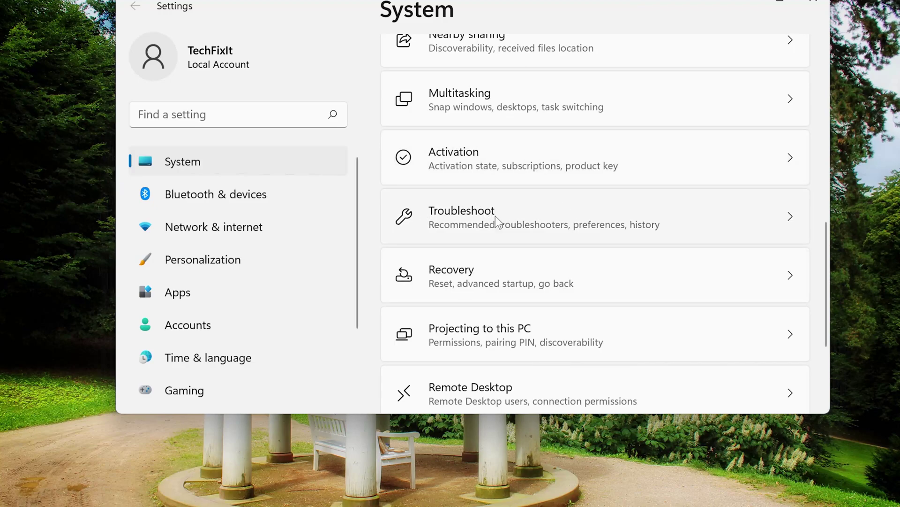
{"action": "left_click", "coordinate": [513, 222]}
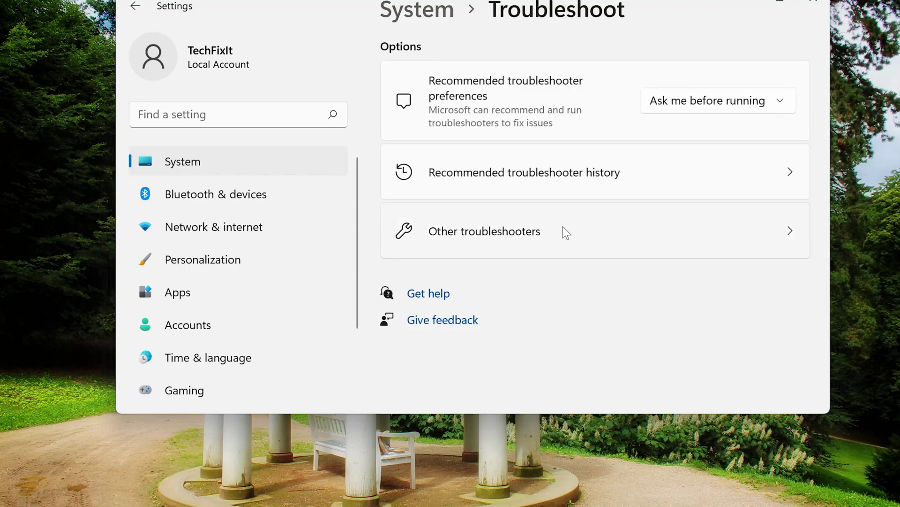
Step: Open Other troubleshooters and look through the list of available troubleshooters
{"action": "left_click", "coordinate": [543, 230]}
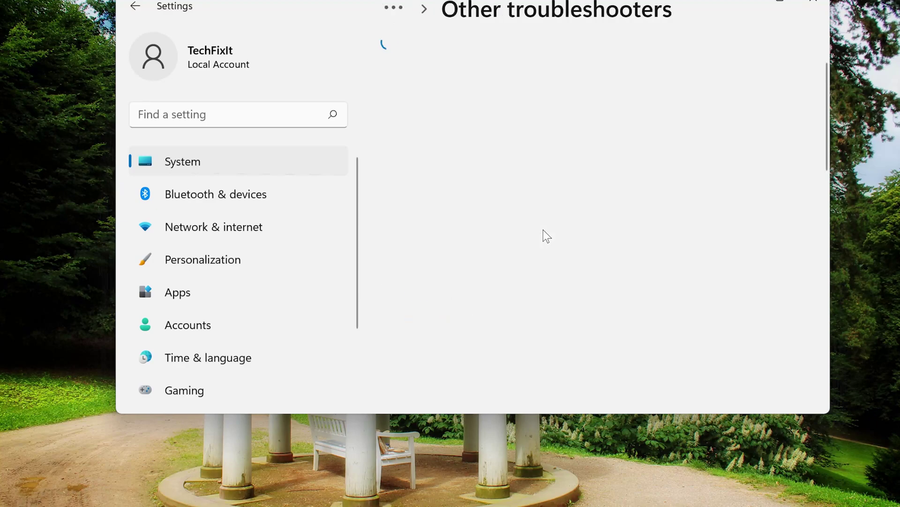
{"action": "scroll", "coordinate": [543, 230], "scroll_direction": "down", "scroll_amount": 6}
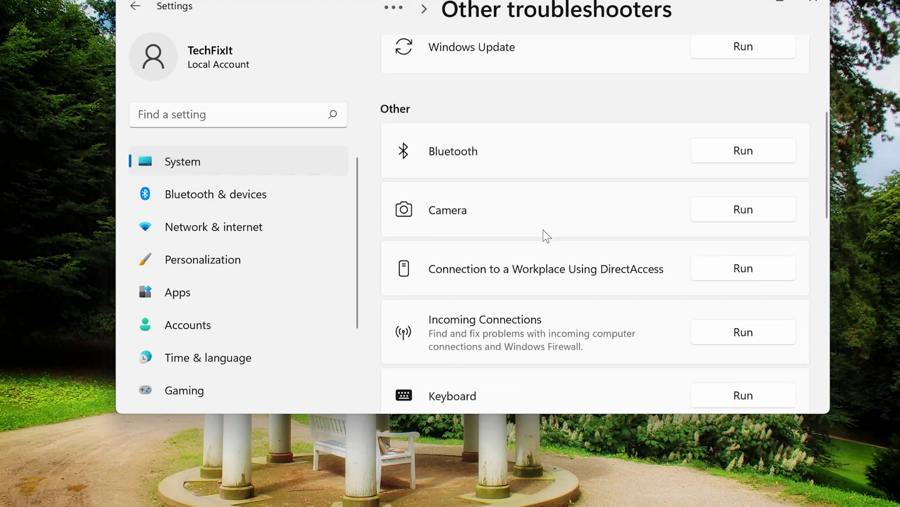
{"action": "scroll", "coordinate": [543, 230], "scroll_direction": "down", "scroll_amount": 3}
{"action": "scroll", "coordinate": [543, 230], "scroll_direction": "down", "scroll_amount": 3}
{"action": "scroll", "coordinate": [543, 229], "scroll_direction": "down", "scroll_amount": 4}
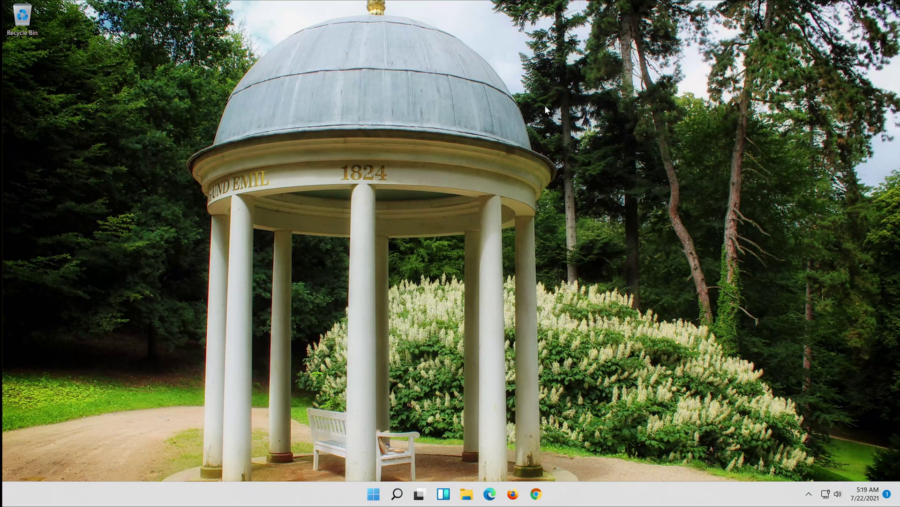
Step: Find Command Prompt, run it as administrator with elevated permission granted, and move its window toward the middle of the desktop
{"action": "key", "text": "super"}
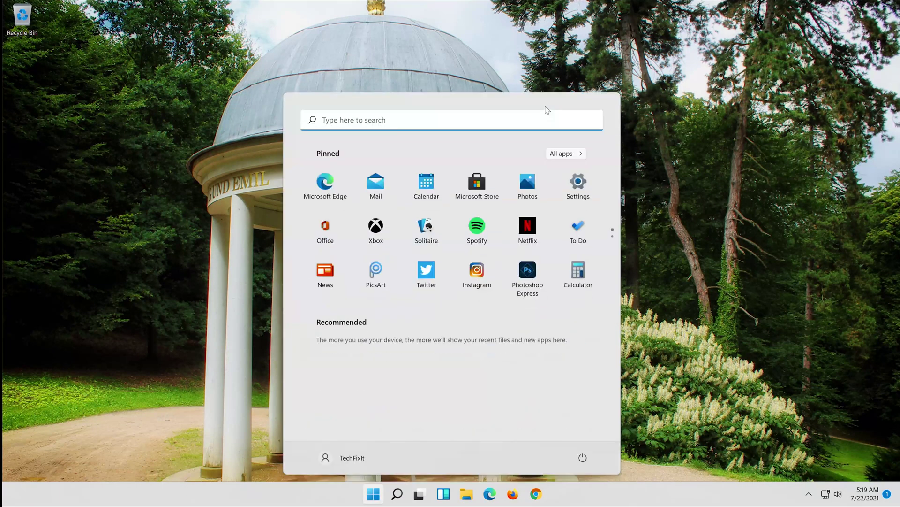
{"action": "type", "text": "cmd"}
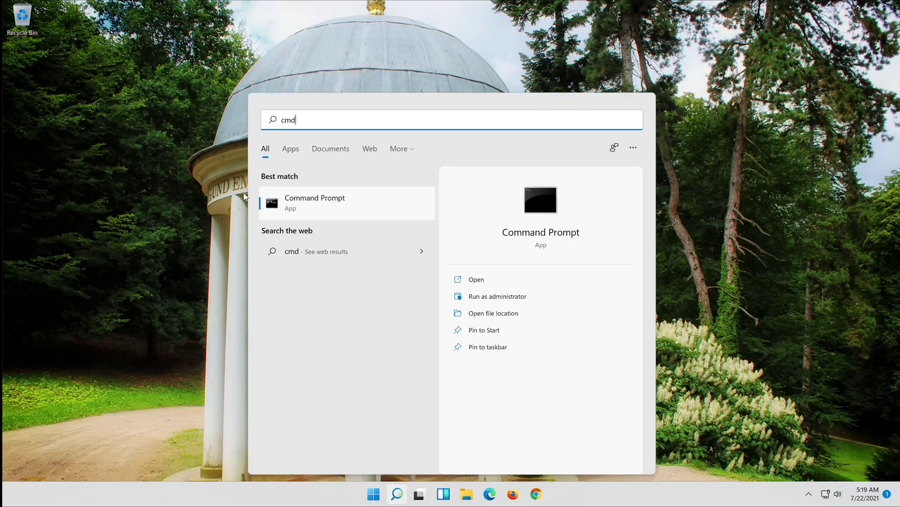
{"action": "right_click", "coordinate": [300, 198]}
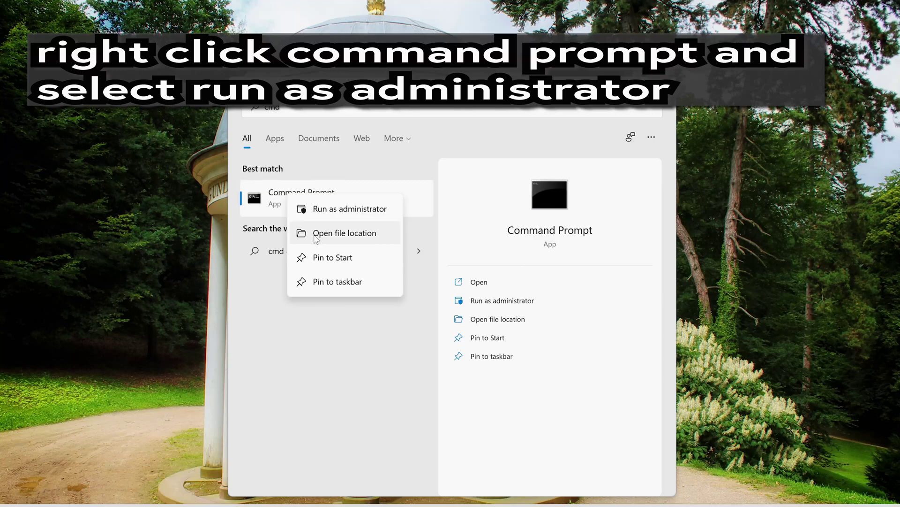
{"action": "left_click", "coordinate": [359, 210]}
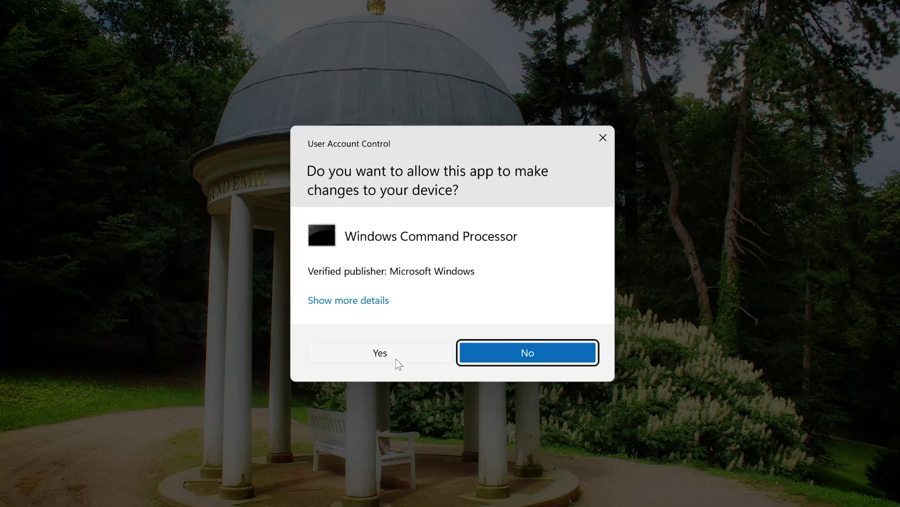
{"action": "left_click", "coordinate": [368, 350]}
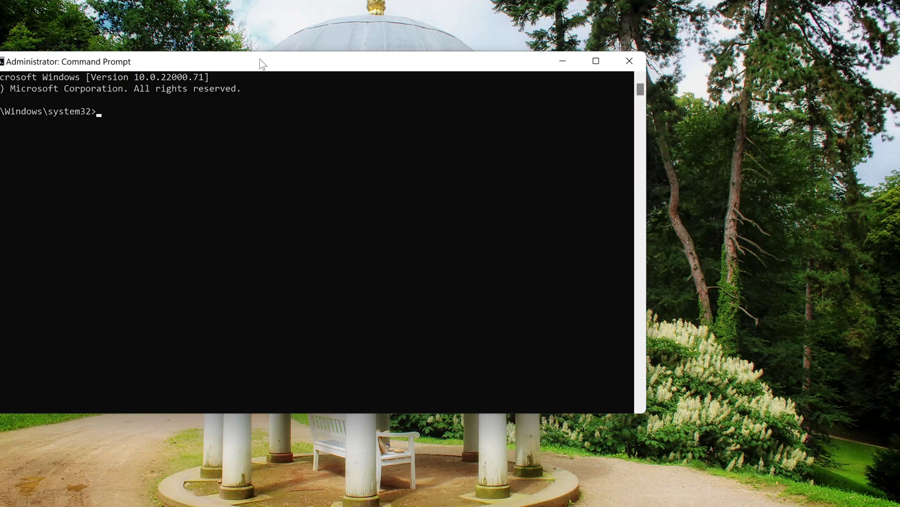
{"action": "left_click_drag", "start_coordinate": [262, 63], "coordinate": [452, 67]}
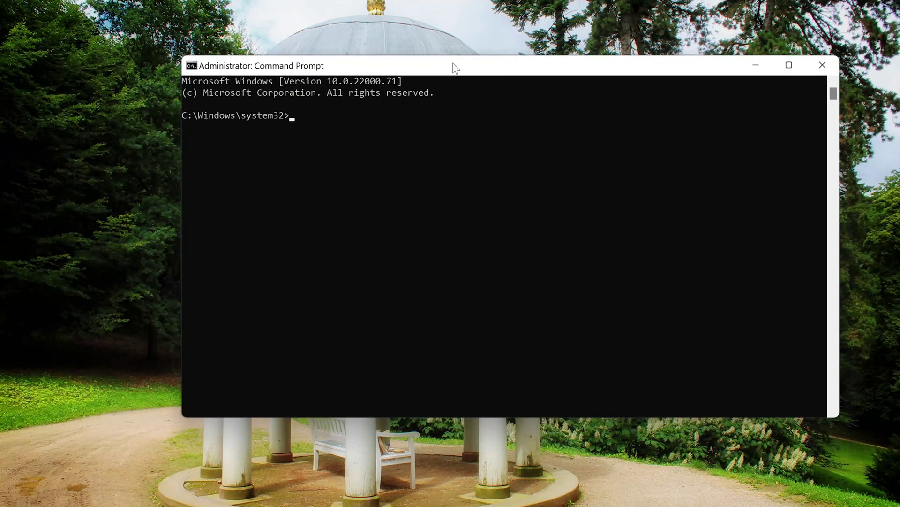
Step: Run the sfc /scannow system file scan and close the Command Prompt with the exit command once it completes
{"action": "type", "text": "sfc /"}
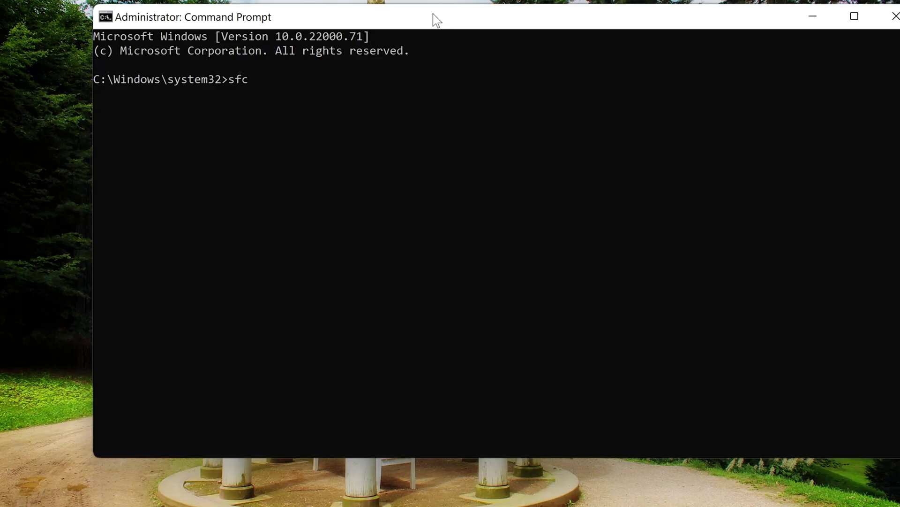
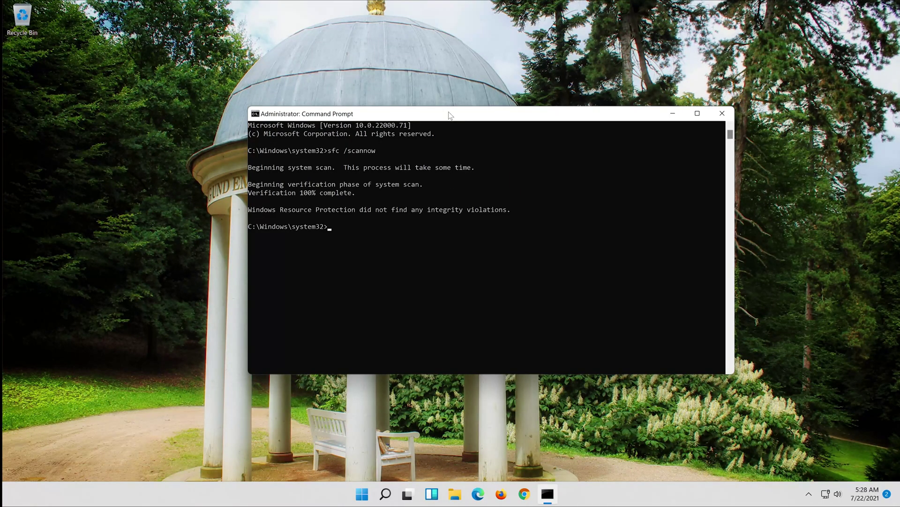
{"action": "type", "text": "exit"}
{"action": "key", "text": "Return"}
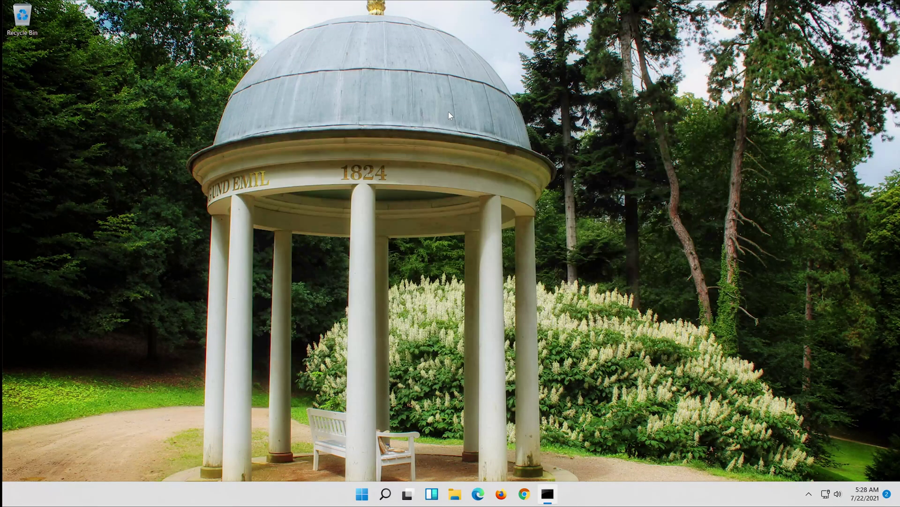